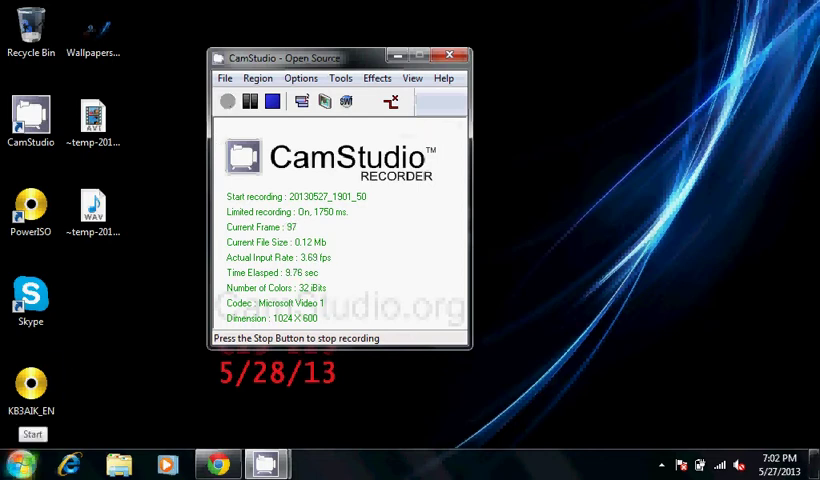
# Open Local Disk (C:) from the Computer view in the Start menu.
pyautogui.click(20, 464)
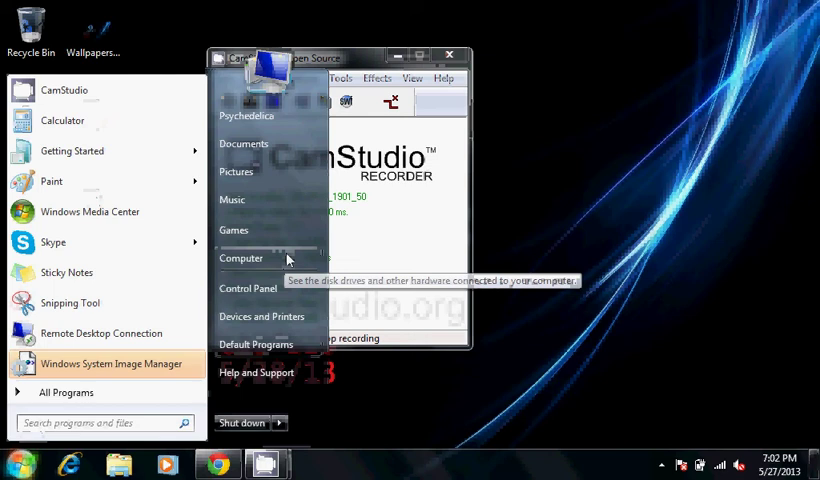
pyautogui.click(241, 258)
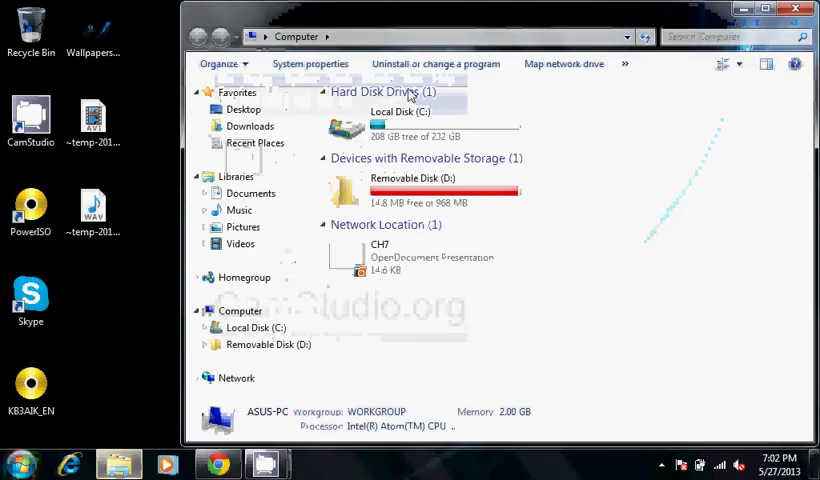
pyautogui.click(408, 121)
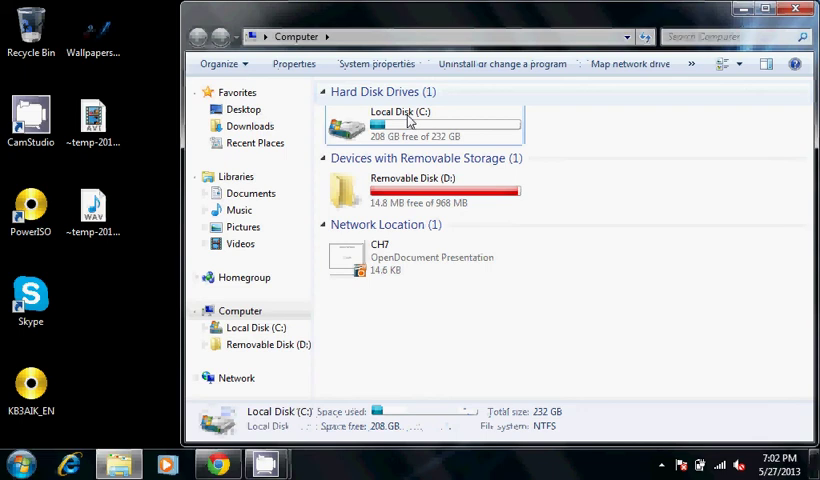
pyautogui.doubleClick(408, 121)
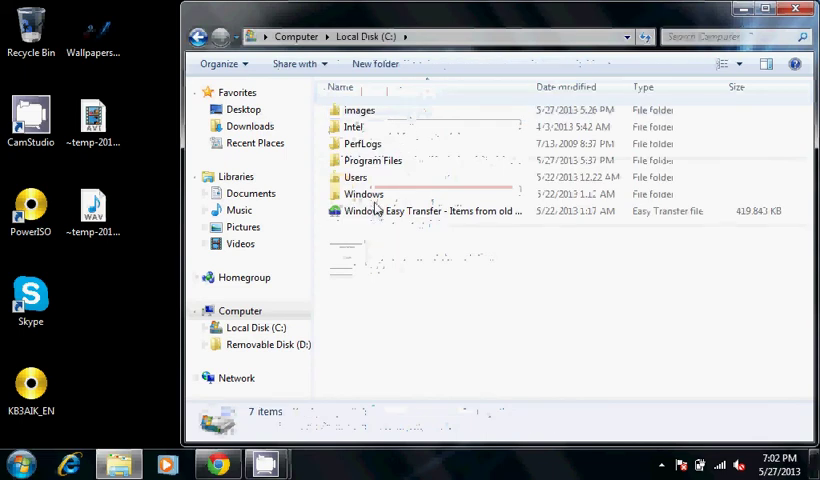
# Open the Windows folder, then System32, and browse its items.
pyautogui.doubleClick(363, 194)
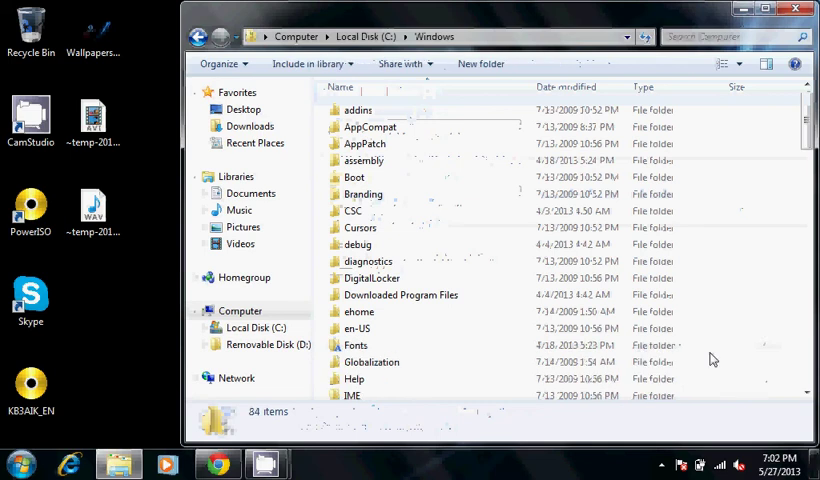
pyautogui.scroll(-6, 810, 371)
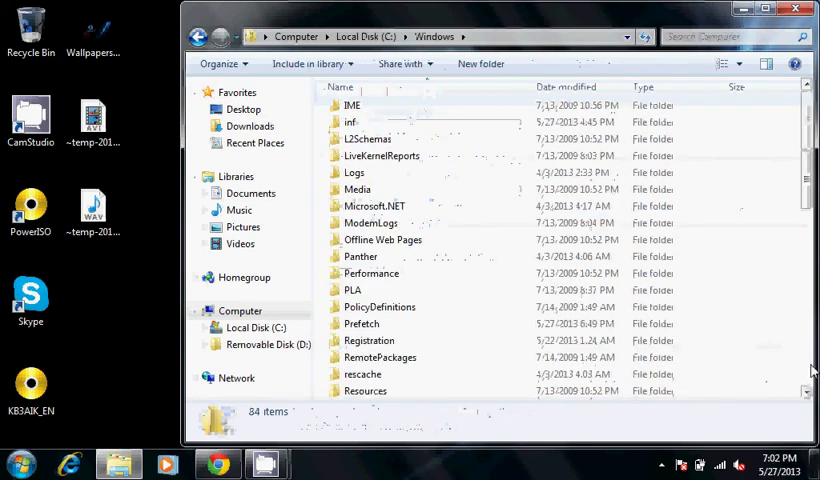
pyautogui.scroll(-6, 810, 371)
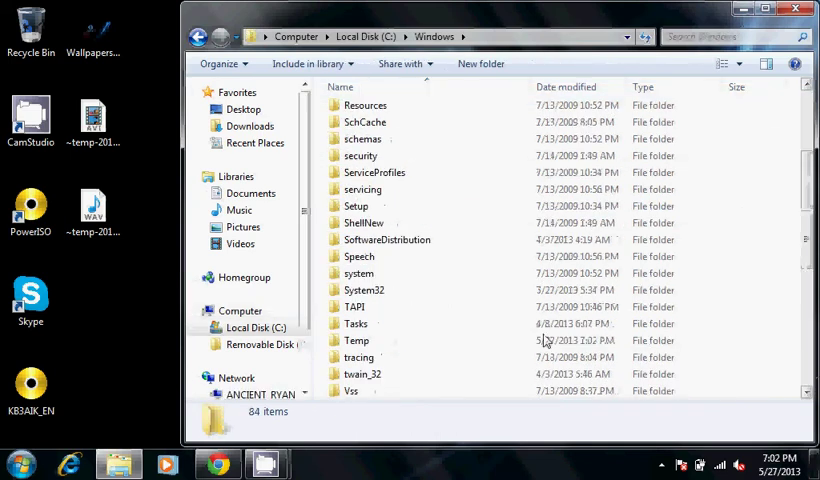
pyautogui.click(450, 290)
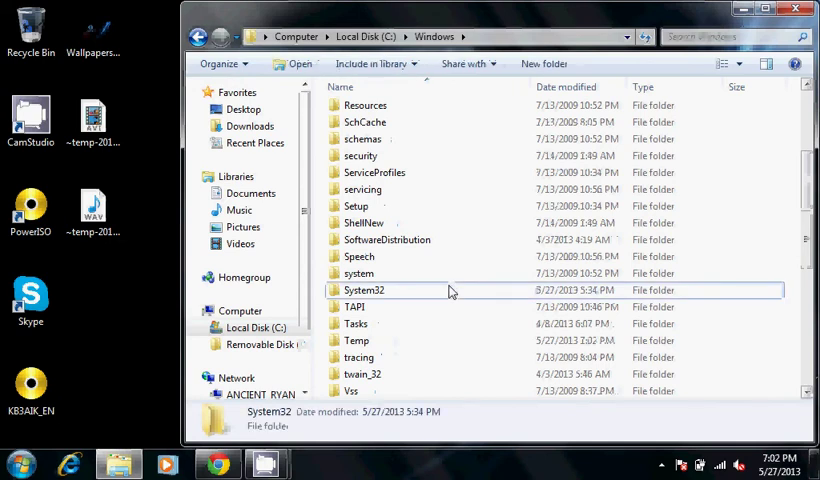
pyautogui.doubleClick(450, 290)
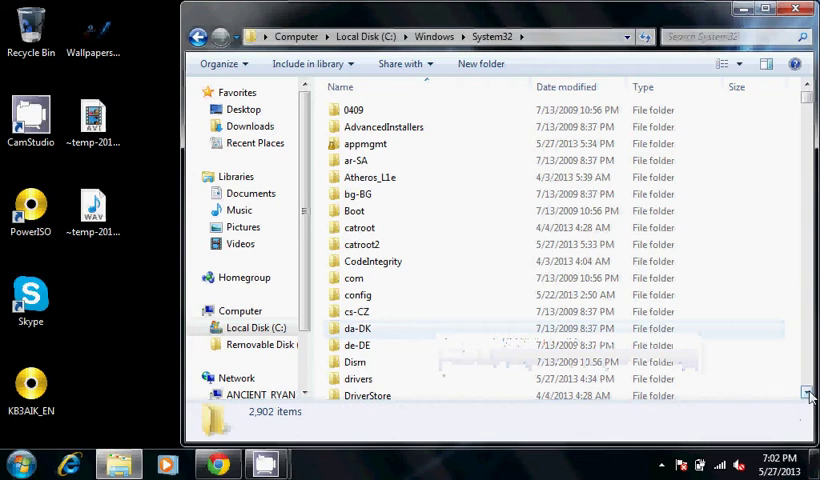
pyautogui.click(807, 395)
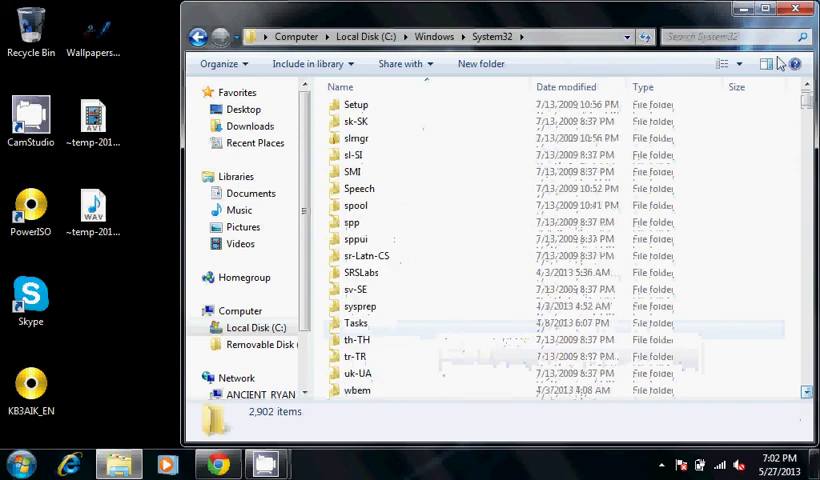
# Search the System32 folder for diskpart.exe.
pyautogui.click(720, 37)
pyautogui.write('di')
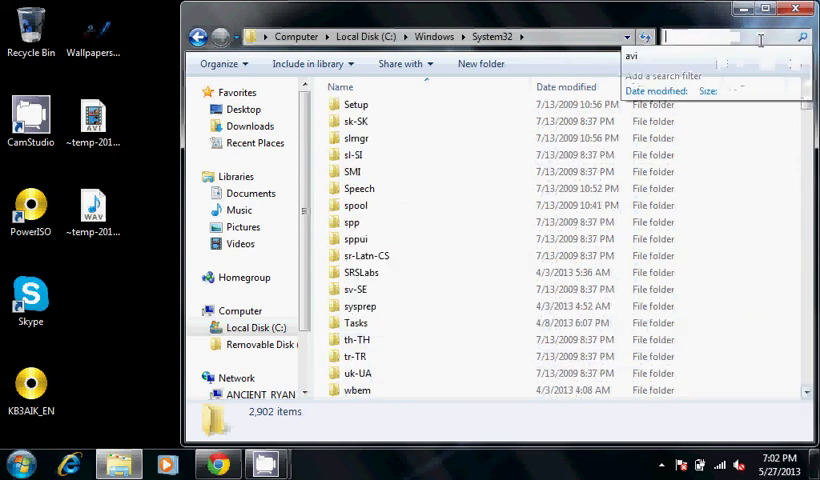
pyautogui.write('skpart')
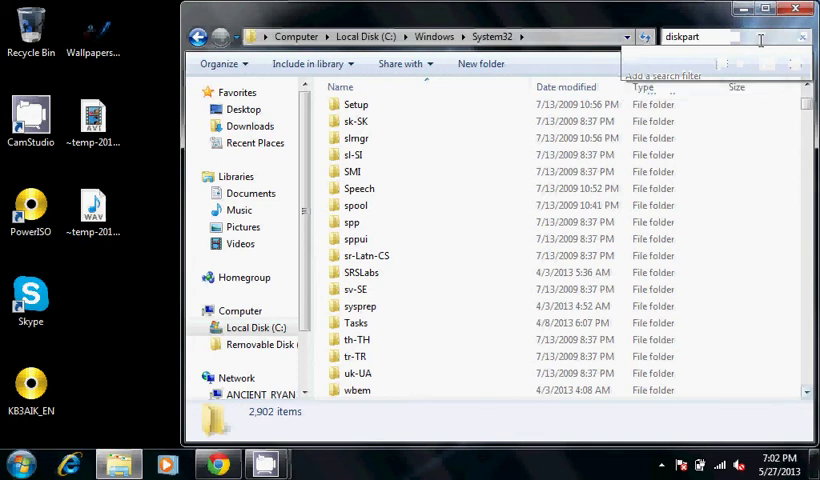
pyautogui.write('.exe')
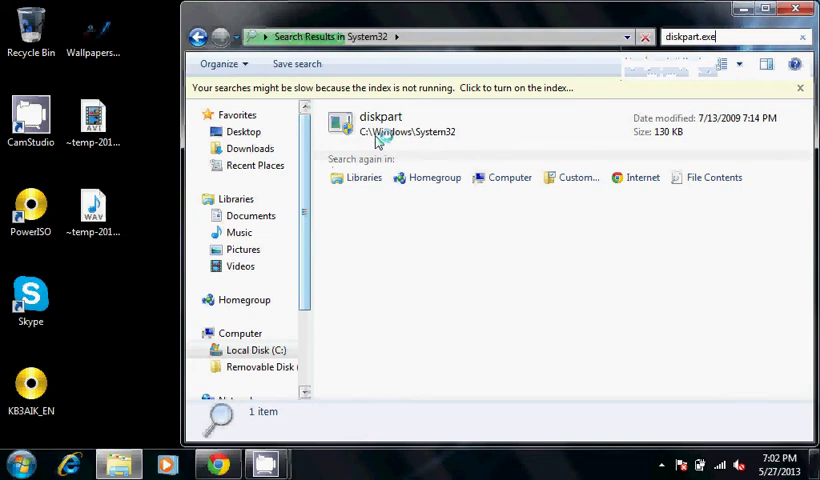
# Select the diskpart result among the System32 search results.
pyautogui.click(378, 133)
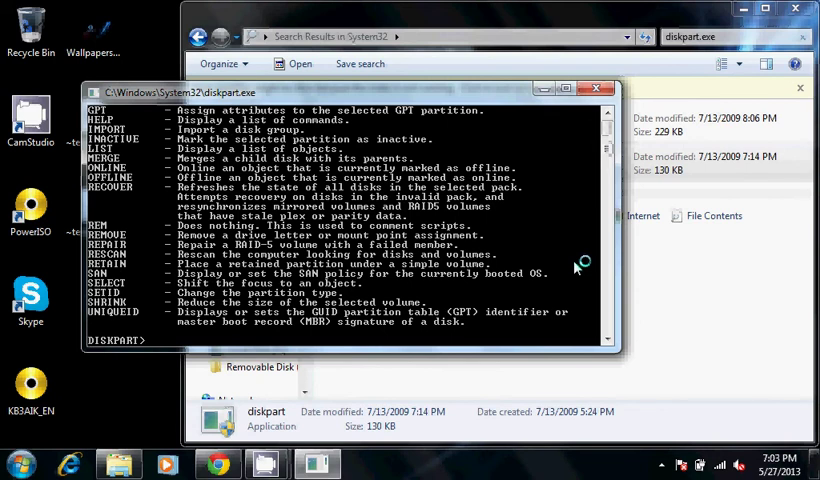
pyautogui.write('help')
# Run help, then 'help select', then 'help select disk' for disk-selection details.
pyautogui.press('Return')
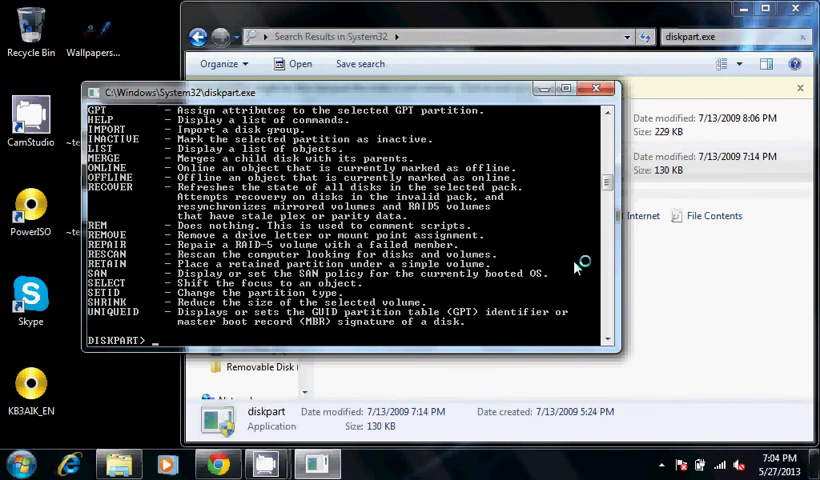
pyautogui.write('hel')
pyautogui.write('p')
pyautogui.write(' select')
pyautogui.press('Return')
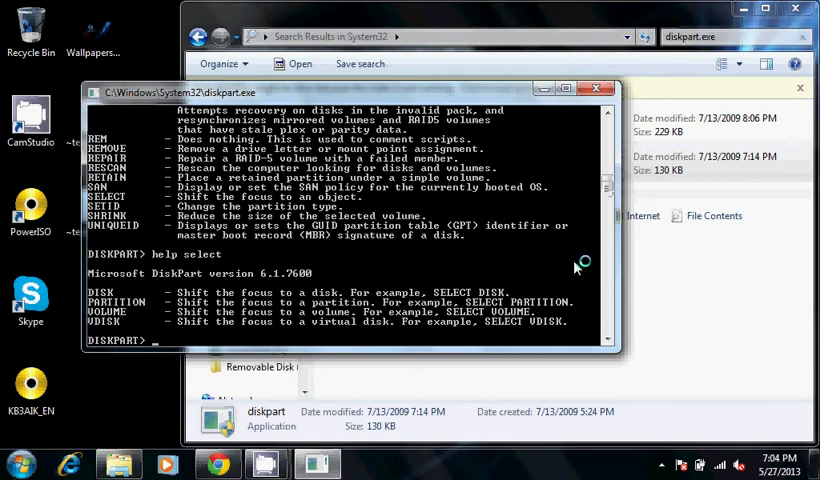
pyautogui.write('Help ')
pyautogui.write('sele')
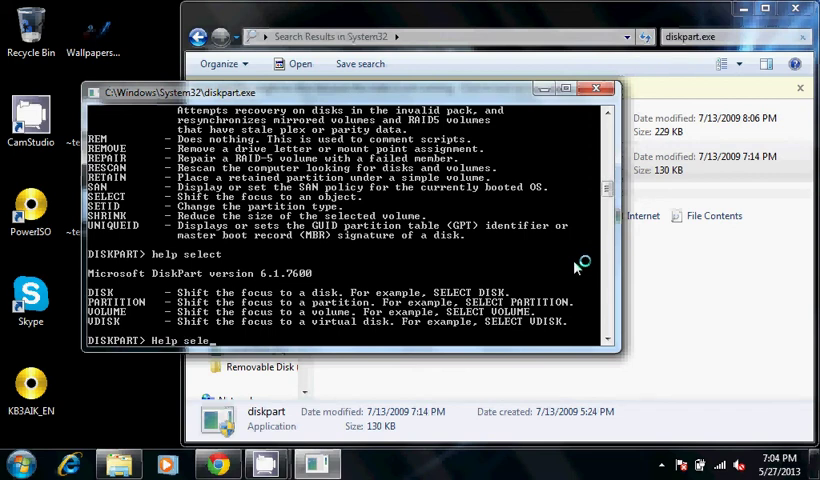
pyautogui.write('ct')
pyautogui.write(' disk')
pyautogui.press('Return')
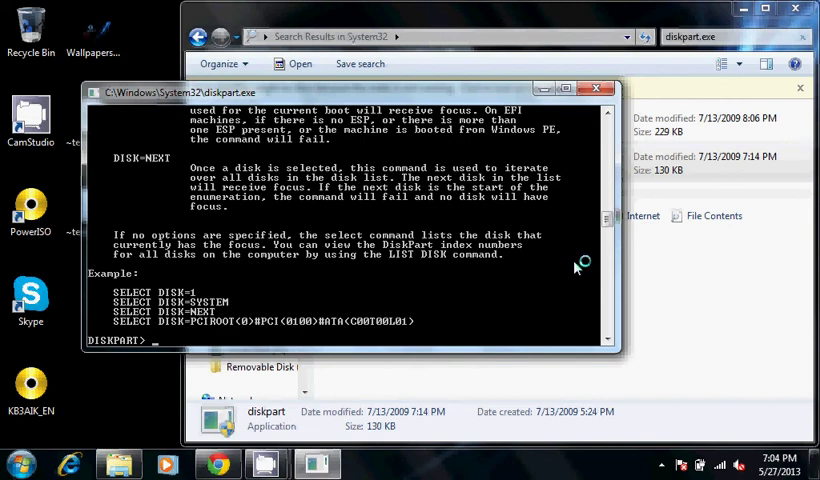
pyautogui.write('lis')
pyautogui.write('t ')
pyautogui.write('dis')
pyautogui.write('k')
# Run 'list disk', then 'list partition', which reports no disk selected.
pyautogui.press('Return')
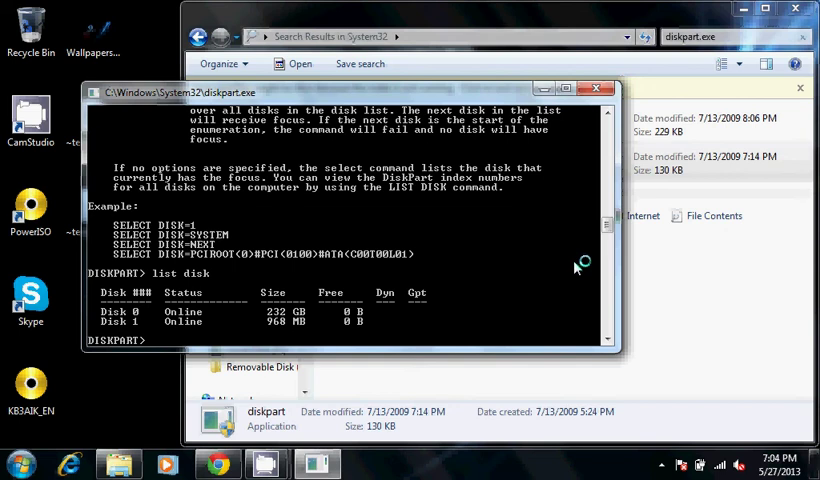
pyautogui.write('list ')
pyautogui.write('parti')
pyautogui.write('tion')
pyautogui.press('Return')
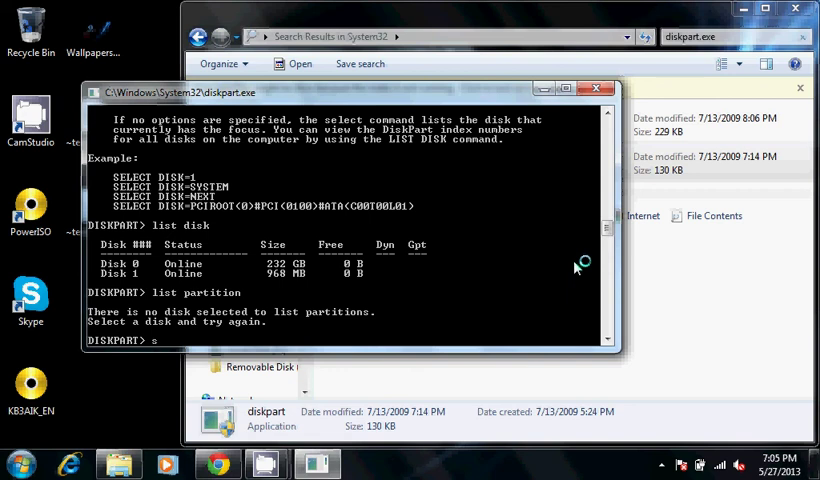
pyautogui.write('select')
pyautogui.write(' disk')
pyautogui.write(' = ')
pyautogui.write('0')
# Run 'select disk = 0', then list its 100 MB and 232 GB partitions.
pyautogui.press('Return')
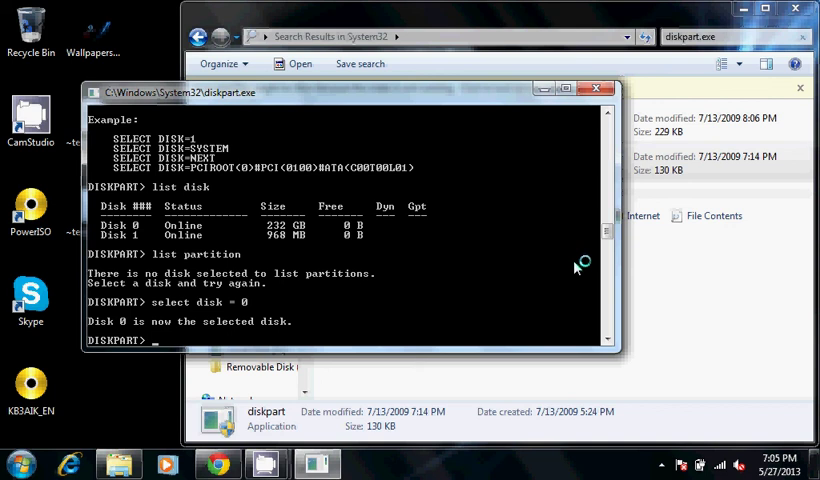
pyautogui.write('list ')
pyautogui.write('partitio')
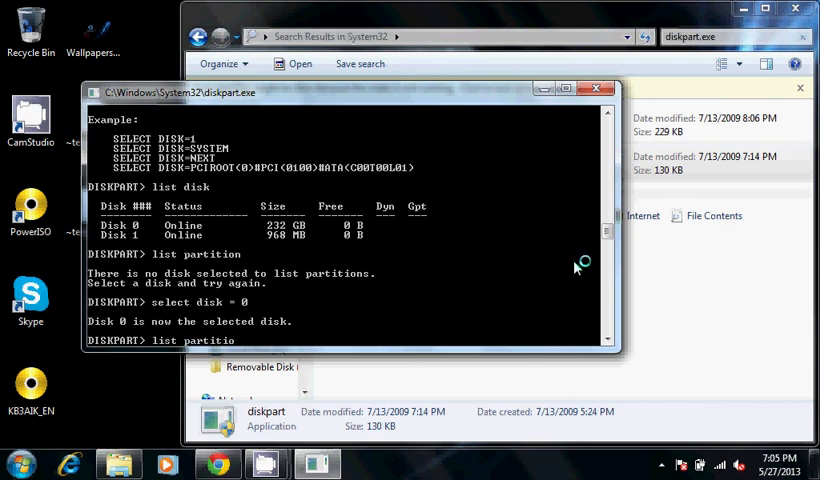
pyautogui.write('n')
pyautogui.press('Return')
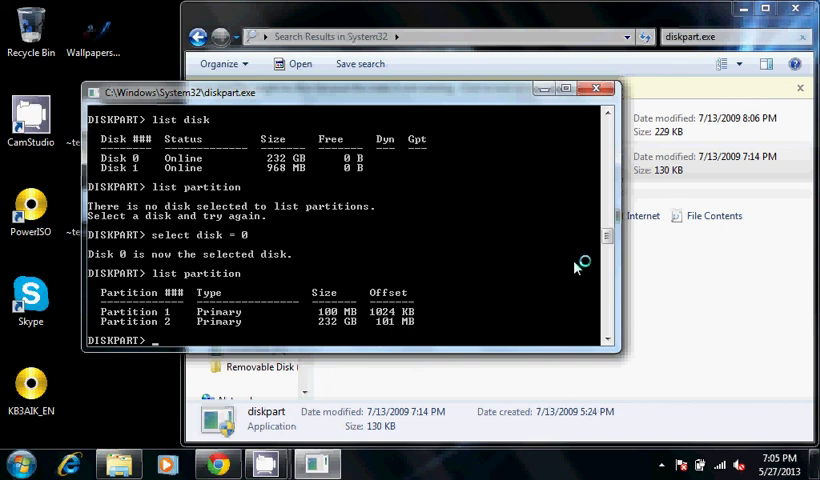
pyautogui.write('list ')
pyautogui.write('volume')
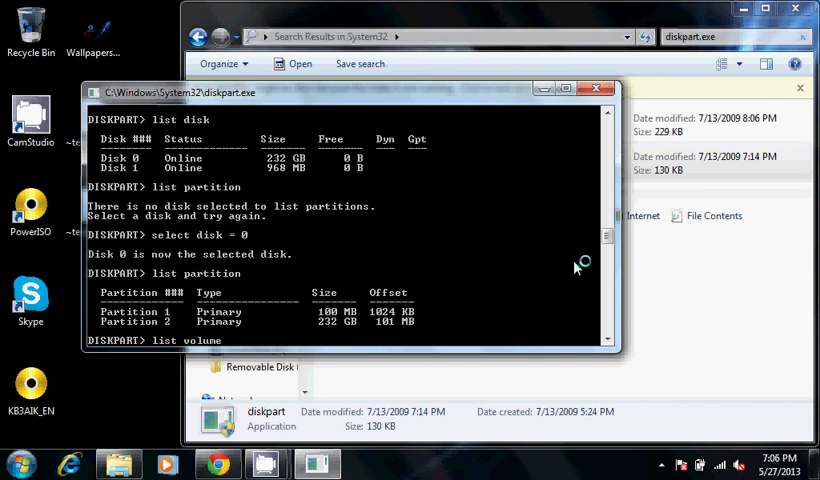
# List the volumes (System Reserved, C:, removable D:), then exit DiskPart.
pyautogui.press('Return')
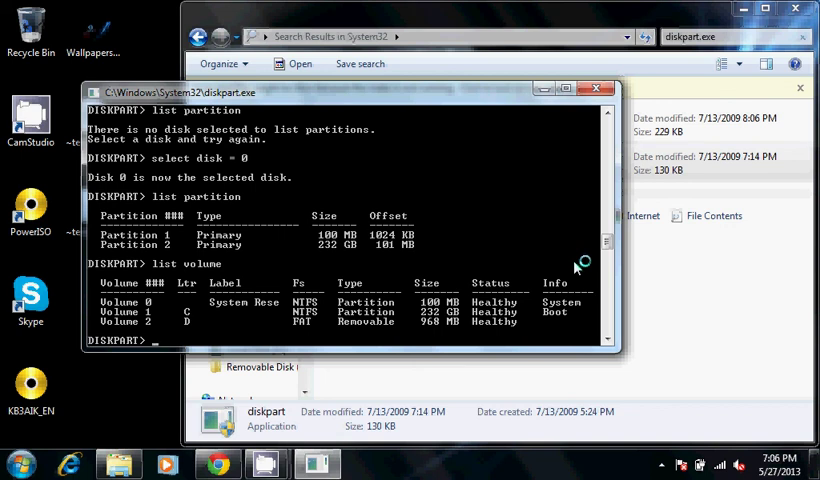
pyautogui.write('ex')
pyautogui.write('it')
pyautogui.press('Return')
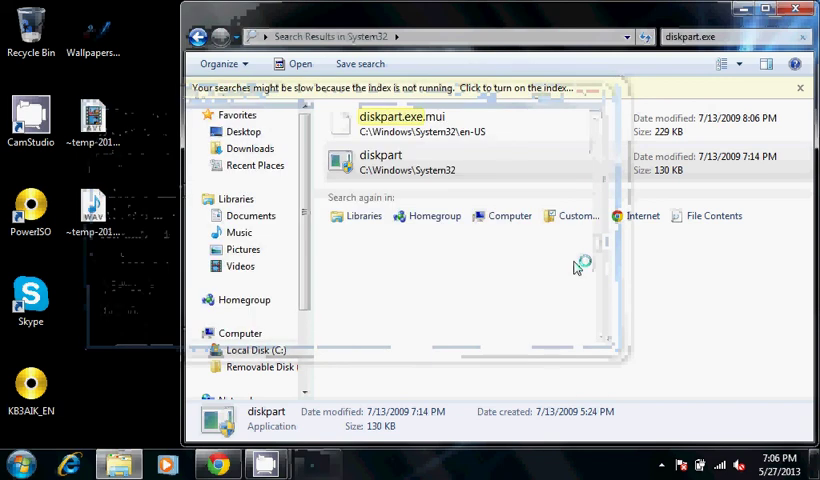